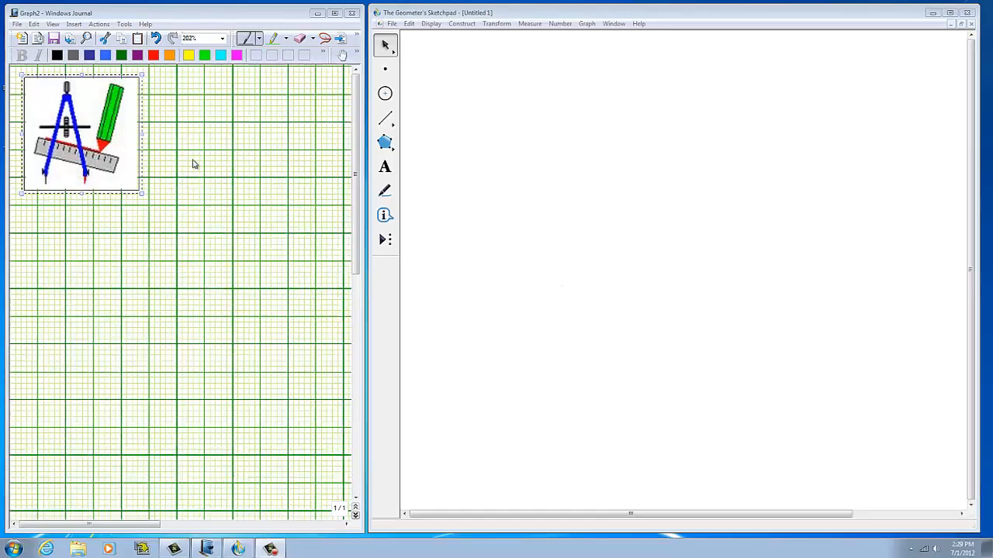
Step: Sketch an acute angle in black ink on the graph page, with two arrow-tipped rays from a shared vertex
click(57, 56)
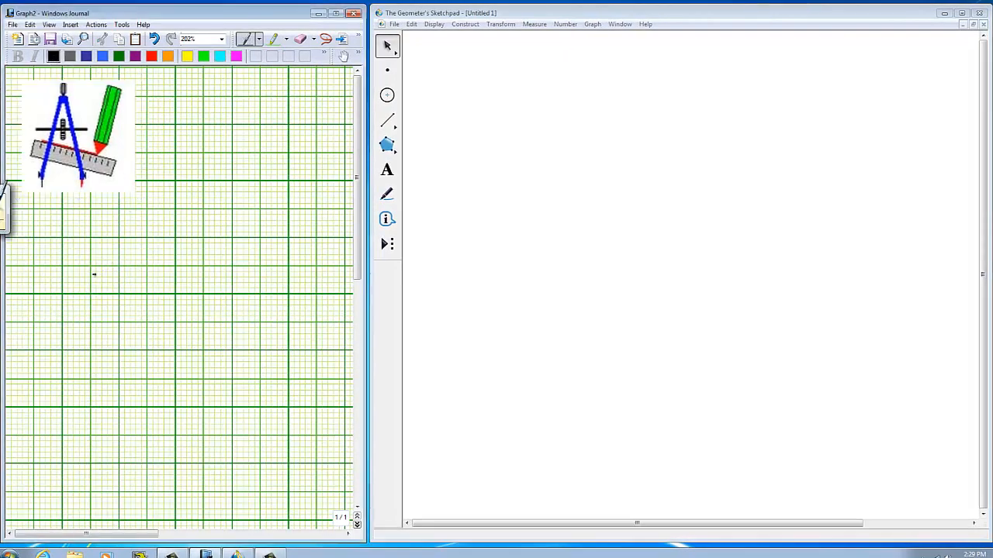
mouse_move(94, 274)
mouse_down()
mouse_move(200, 213)
mouse_move(201, 225)
mouse_up()
mouse_move(94, 275)
mouse_down()
mouse_move(219, 295)
mouse_move(208, 304)
mouse_up()
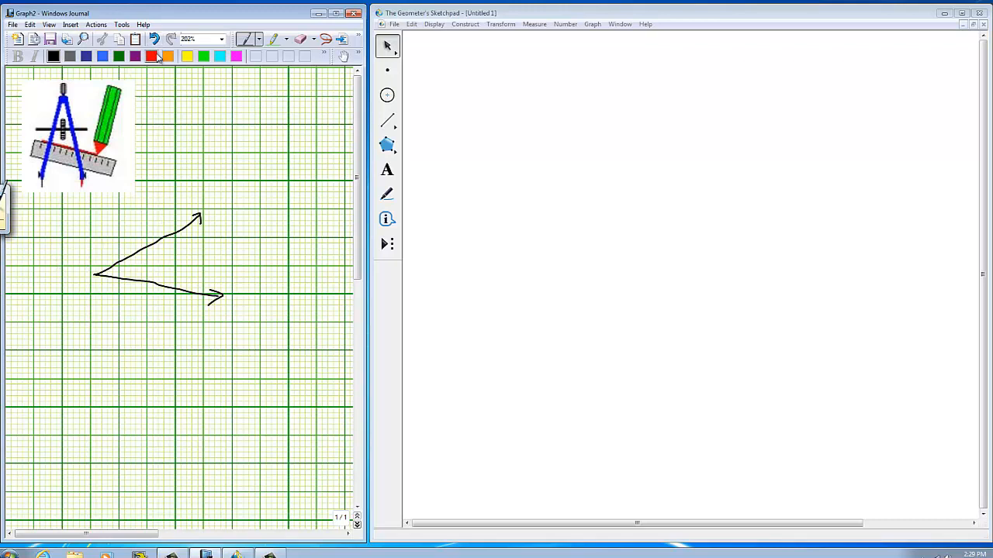
Step: Mark the angle's vertex with a red dot and draw a red arc across each ray
click(152, 56)
drag(96, 275, 95, 275)
drag(161, 226, 171, 237)
drag(178, 283, 178, 299)
Step: Label the vertex A and the two arc crossings B and C in blue ink
click(103, 56)
drag(74, 291, 87, 285)
drag(153, 217, 159, 235)
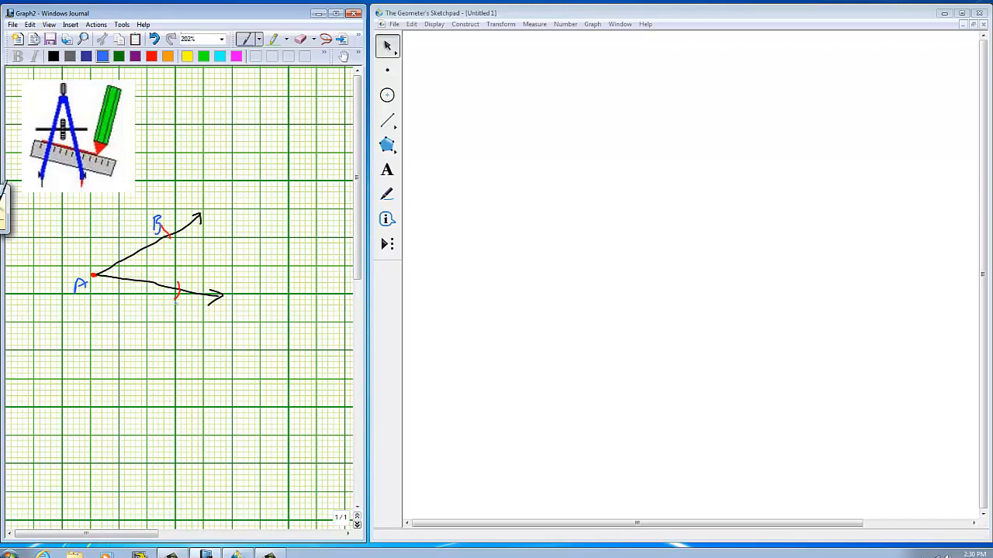
mouse_move(180, 300)
mouse_down()
mouse_move(172, 311)
mouse_move(185, 309)
mouse_up()
Step: Mark the pictured compass's needle tip and points B and C in red, and draw two crossing red arcs beyond the angle's opening
click(151, 55)
drag(44, 185, 41, 187)
drag(167, 233, 167, 238)
drag(274, 213, 284, 245)
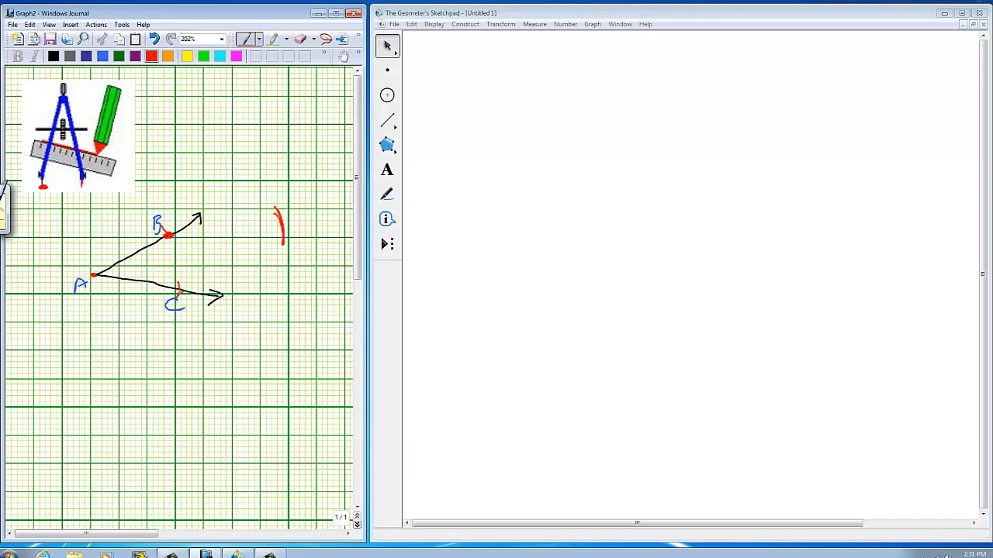
drag(174, 291, 183, 289)
drag(265, 218, 299, 245)
Step: Mark the arcs' crossing as D in black, draw the bisector through A and D, and mark the two half-angles
click(54, 56)
mouse_move(283, 226)
mouse_down()
mouse_move(304, 213)
mouse_move(295, 223)
mouse_up()
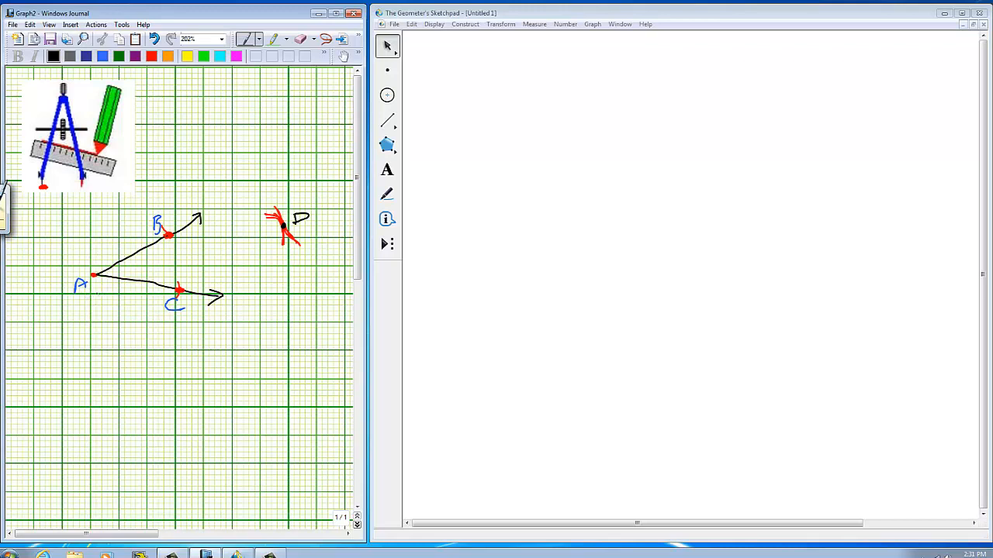
mouse_move(59, 280)
mouse_down()
mouse_move(245, 241)
mouse_move(322, 213)
mouse_up()
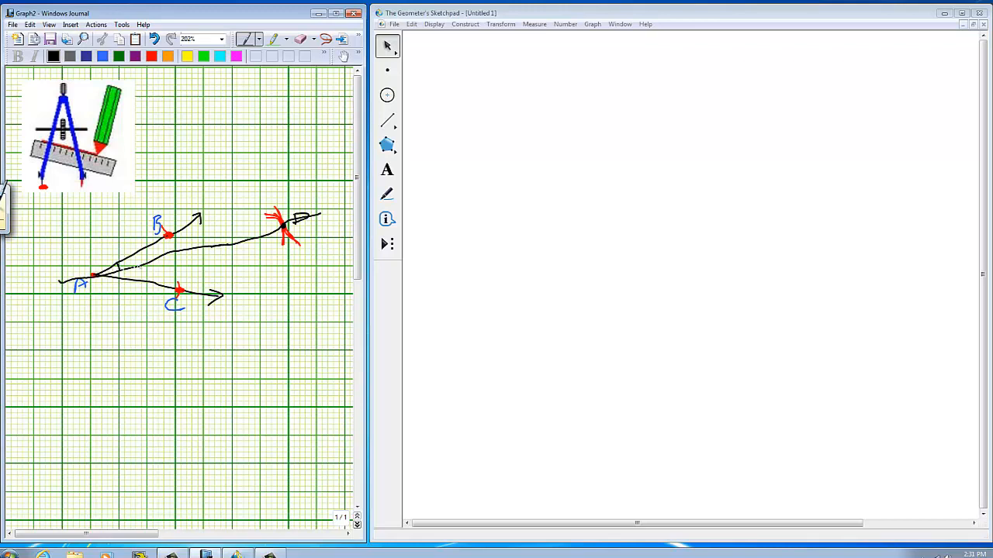
drag(128, 277, 128, 277)
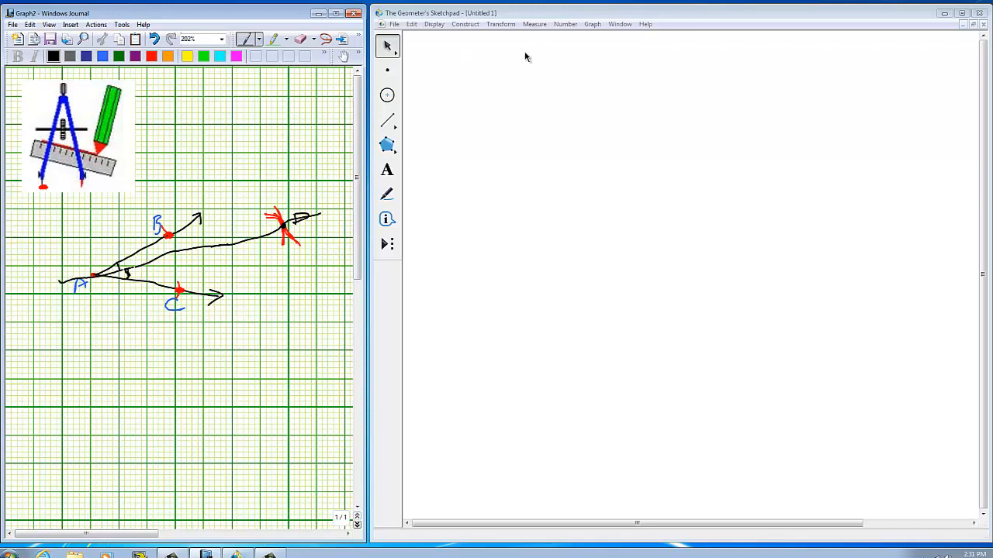
Step: In The Geometer's Sketchpad, draw two segments from a shared endpoint to form an acute angle, and label the vertex A
click(387, 122)
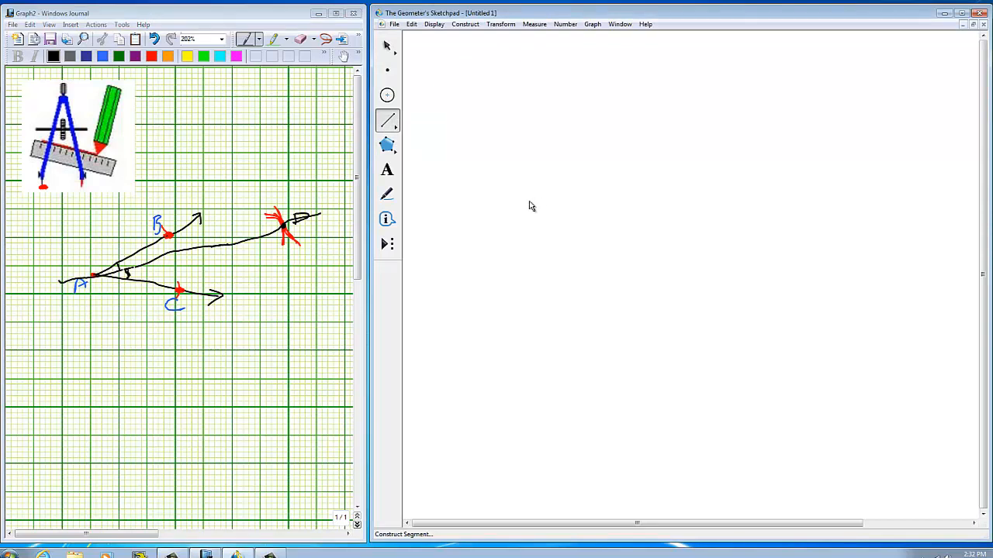
mouse_move(529, 201)
mouse_down()
mouse_move(665, 155)
mouse_move(671, 135)
mouse_up()
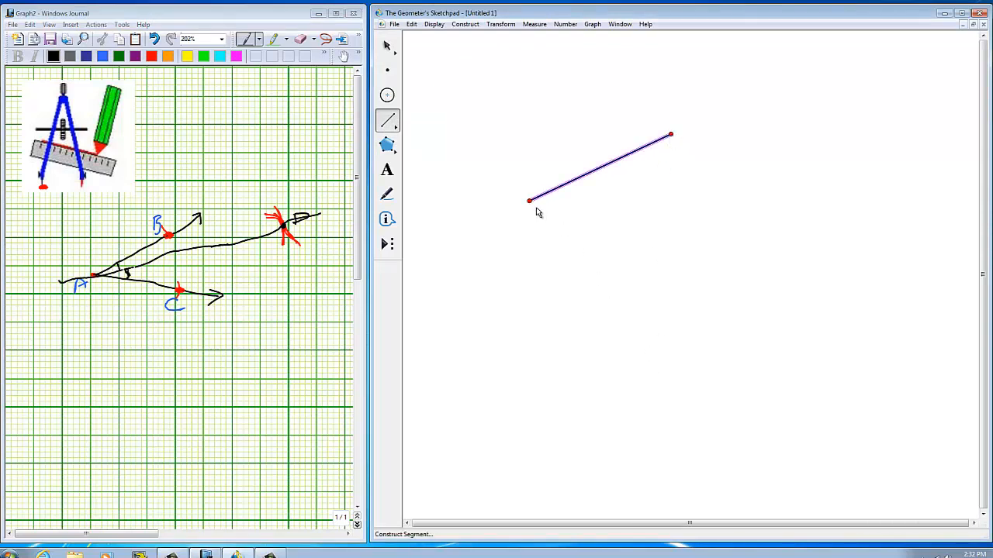
drag(529, 201, 691, 253)
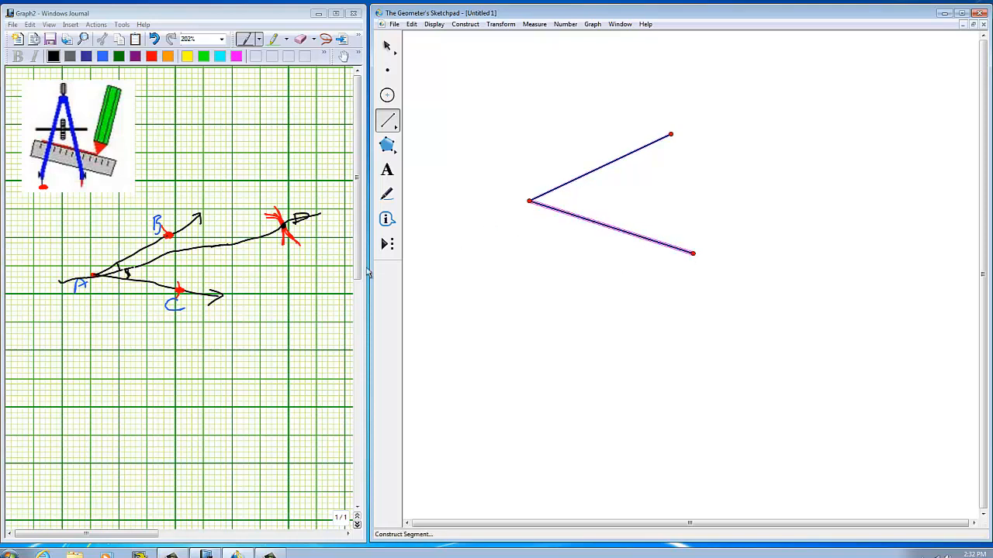
click(387, 170)
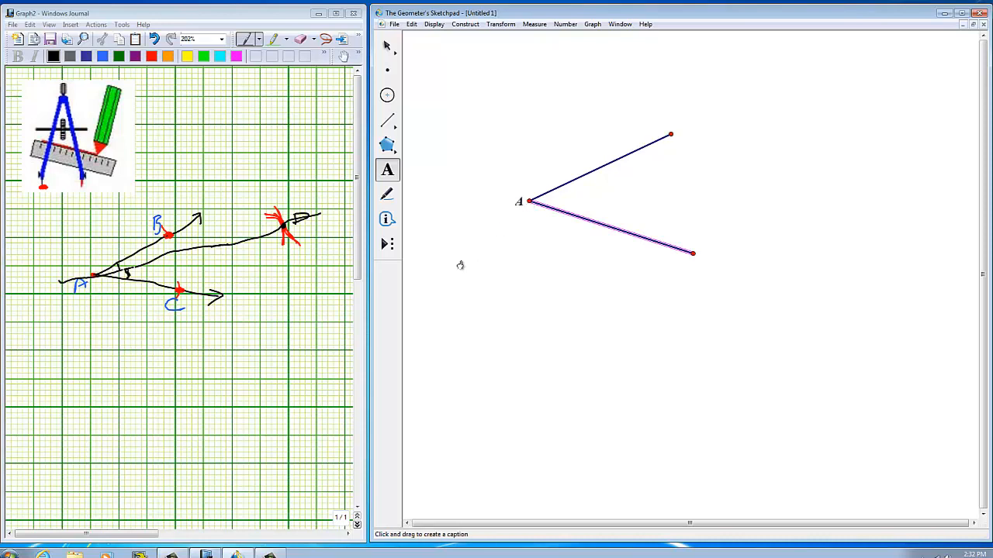
Step: Construct a circle centred at A whose radius point lies on the angle's upper segment and which crosses both segments
click(389, 96)
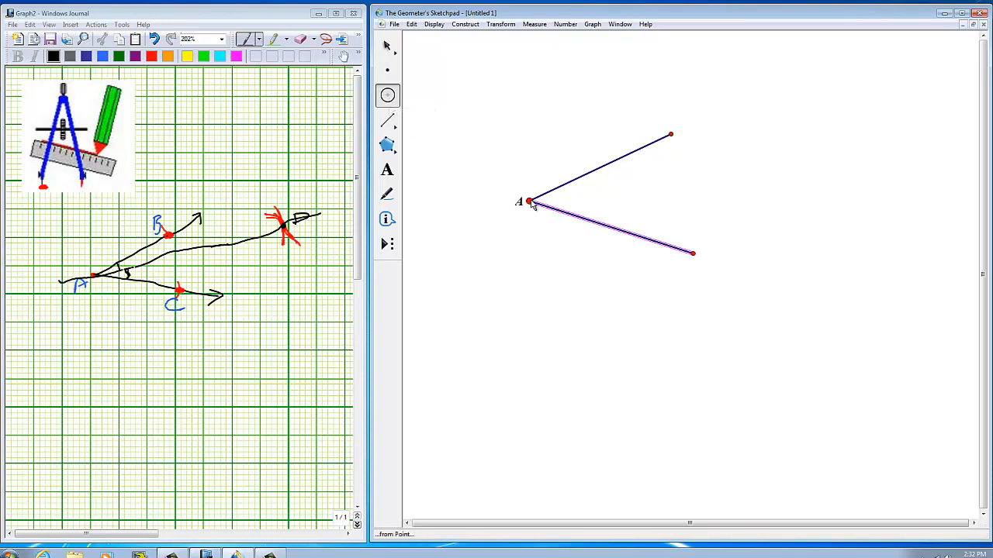
drag(529, 202, 639, 155)
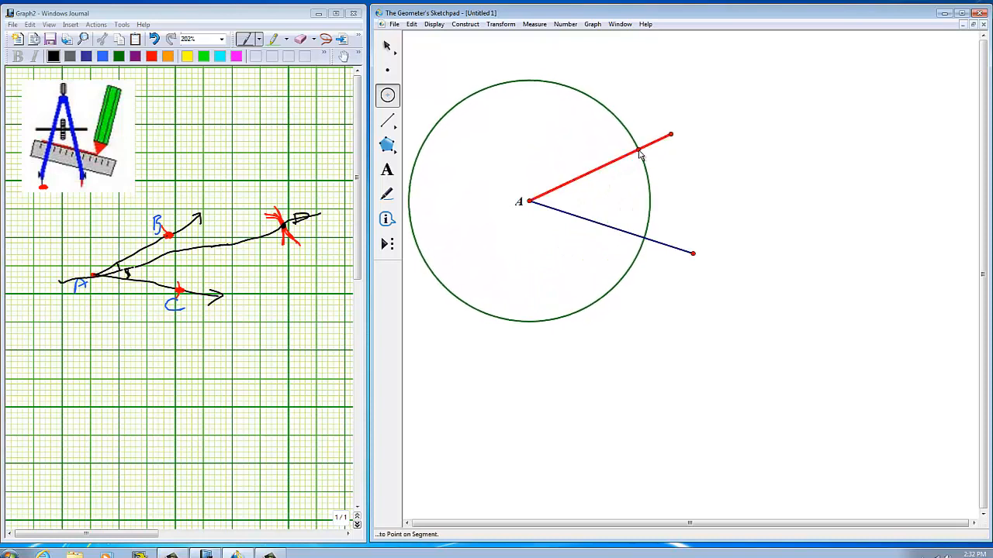
drag(639, 155, 634, 155)
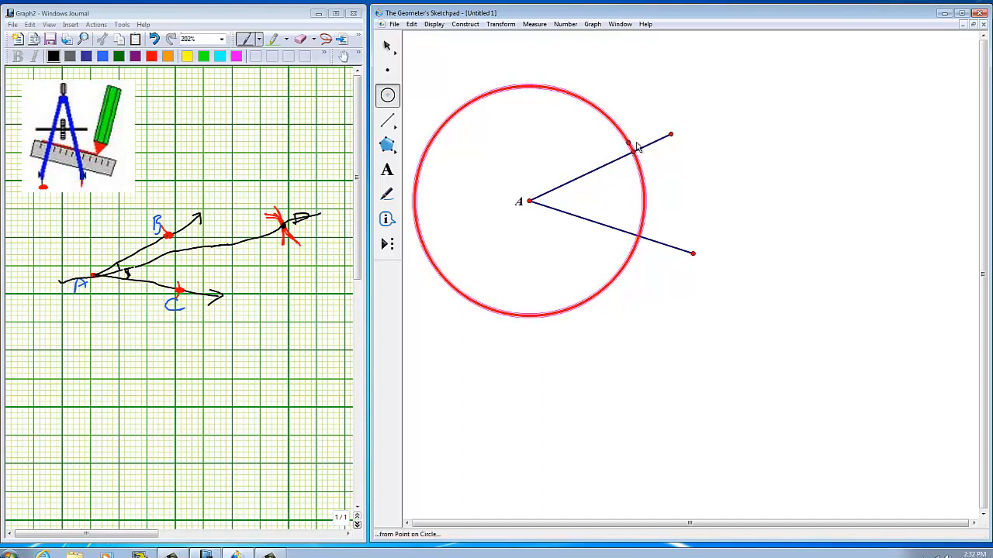
Step: Draw marker arcs where the circle centred at A crosses the angle's two segments
click(387, 196)
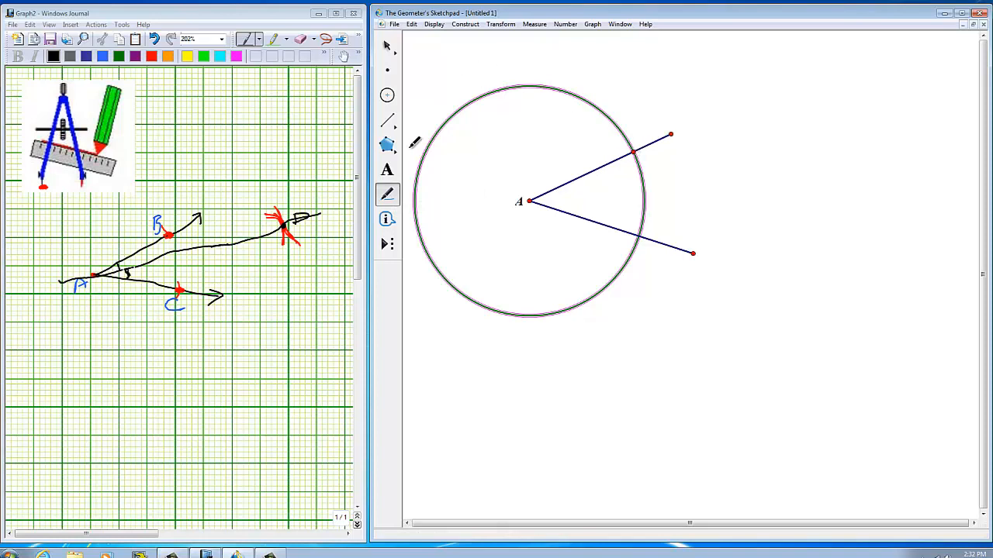
mouse_move(632, 148)
mouse_down()
mouse_move(643, 159)
mouse_move(631, 139)
mouse_up()
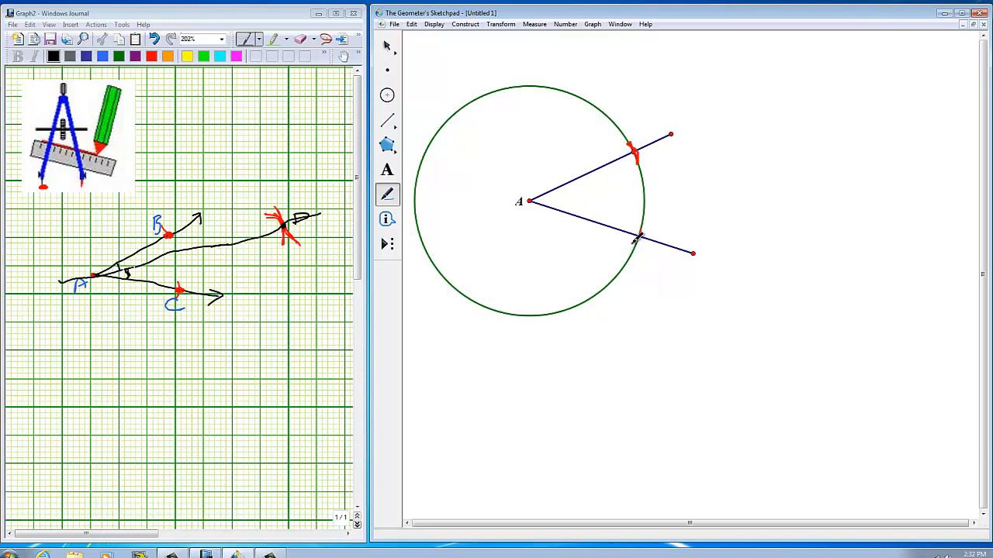
mouse_move(638, 235)
mouse_down()
mouse_move(645, 222)
mouse_move(641, 239)
mouse_move(648, 230)
mouse_up()
Step: Place points where the circle crosses the two segments and label them B on the upper and C on the lower segment
click(387, 70)
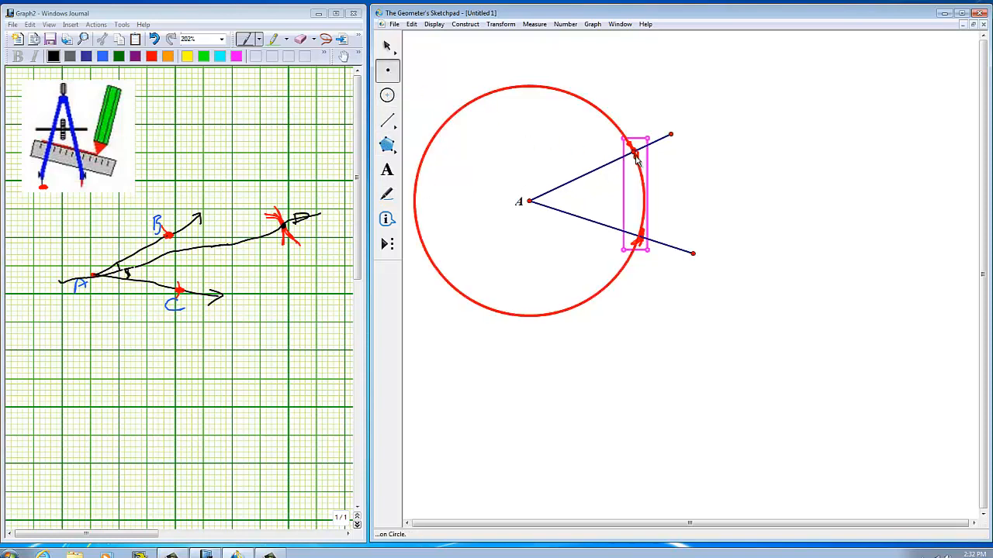
click(633, 154)
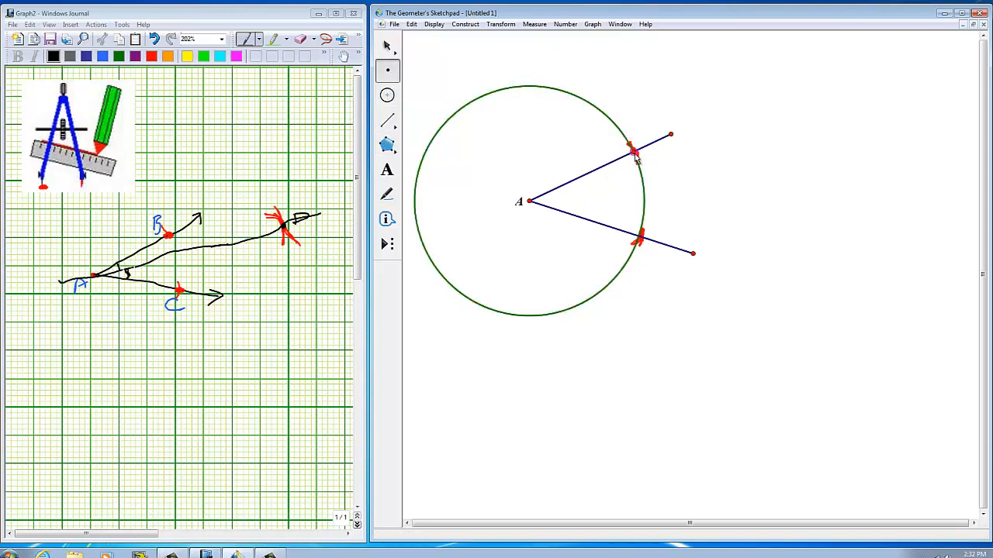
click(639, 237)
click(388, 170)
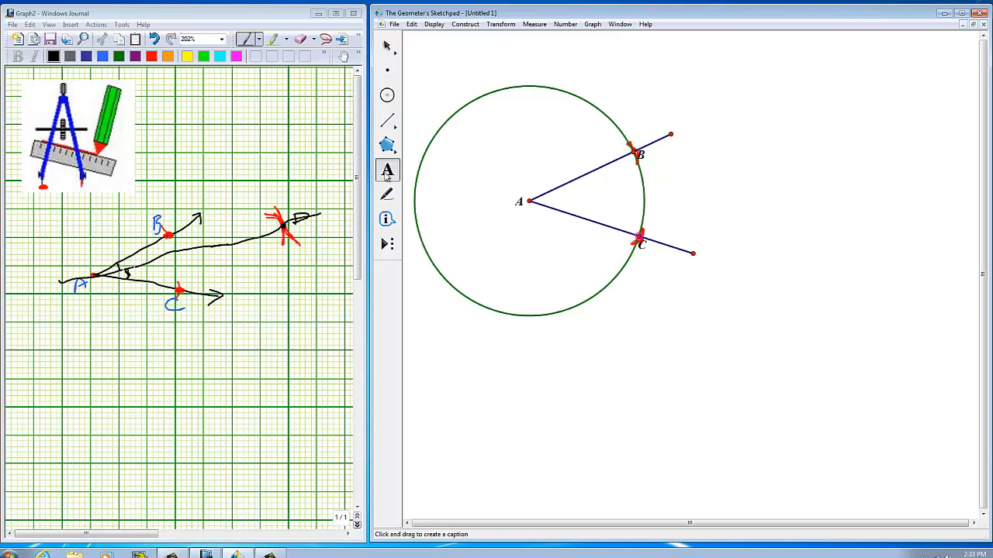
Step: Construct two circles passing through A, one centred at B and the other at C
click(387, 96)
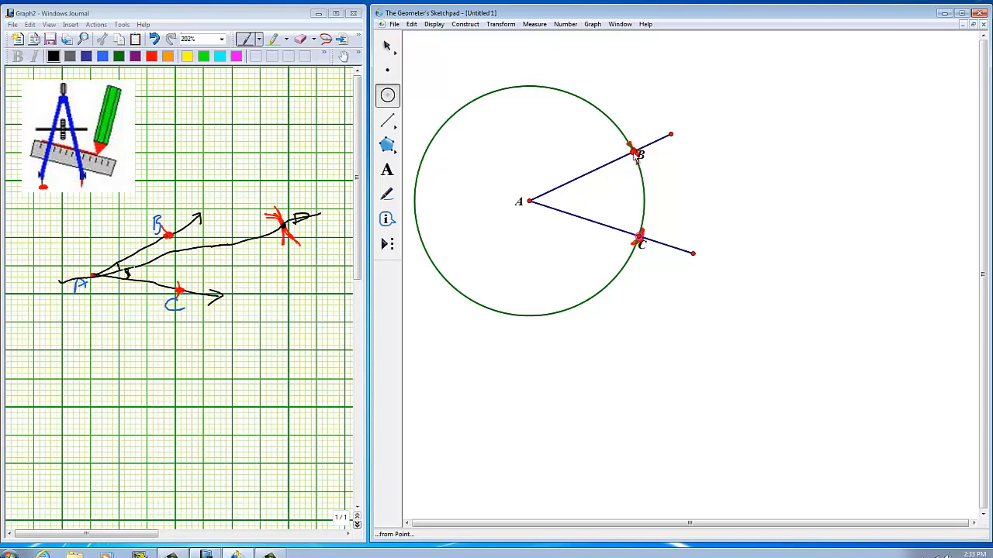
drag(636, 156, 531, 202)
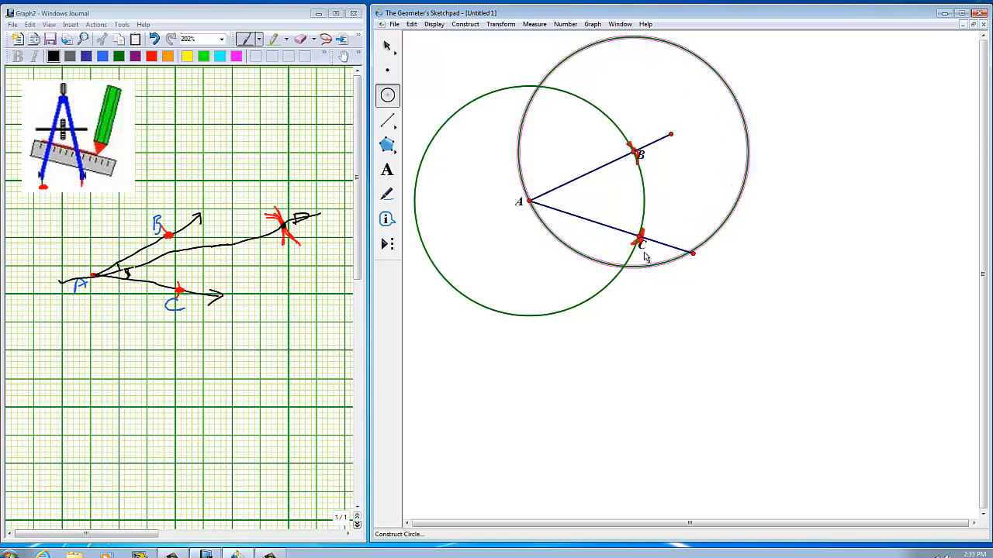
drag(643, 242, 529, 203)
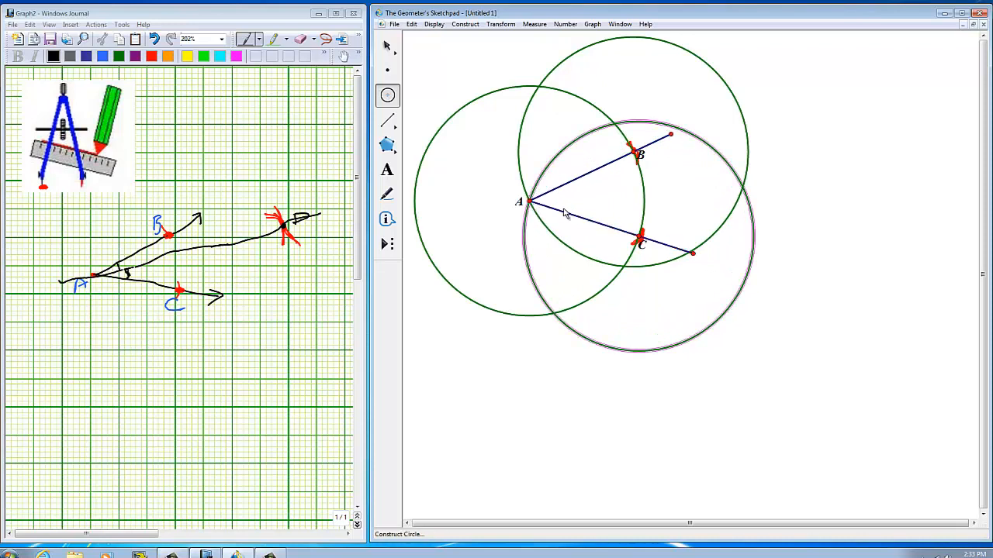
Step: Draw crossing marker arcs where the circles centred at B and C intersect inside the angle's opening
click(387, 194)
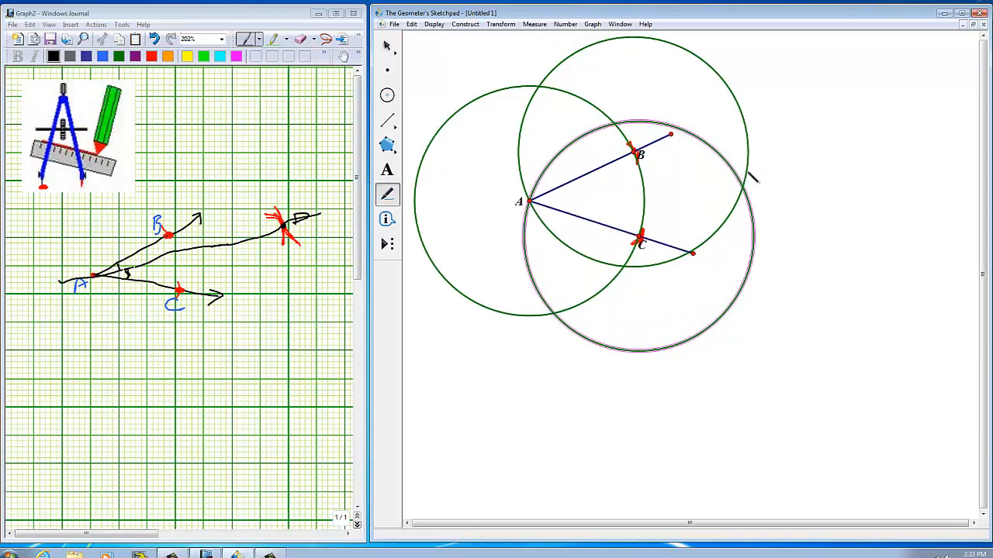
mouse_move(748, 174)
mouse_down()
mouse_move(740, 192)
mouse_move(749, 173)
mouse_move(746, 183)
mouse_up()
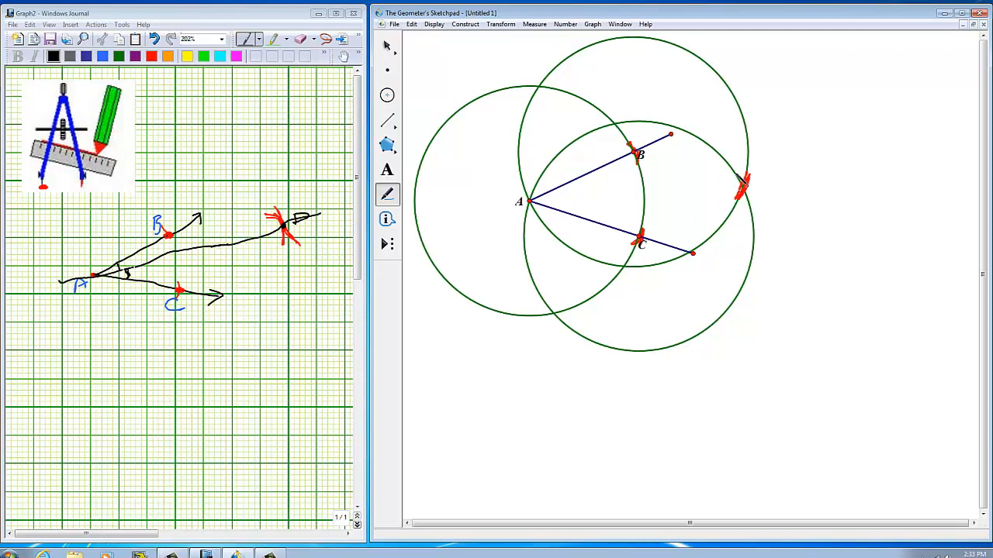
drag(736, 171, 751, 197)
Step: Place a point at the marked intersection of the circles centred at B and C and label it D
click(387, 71)
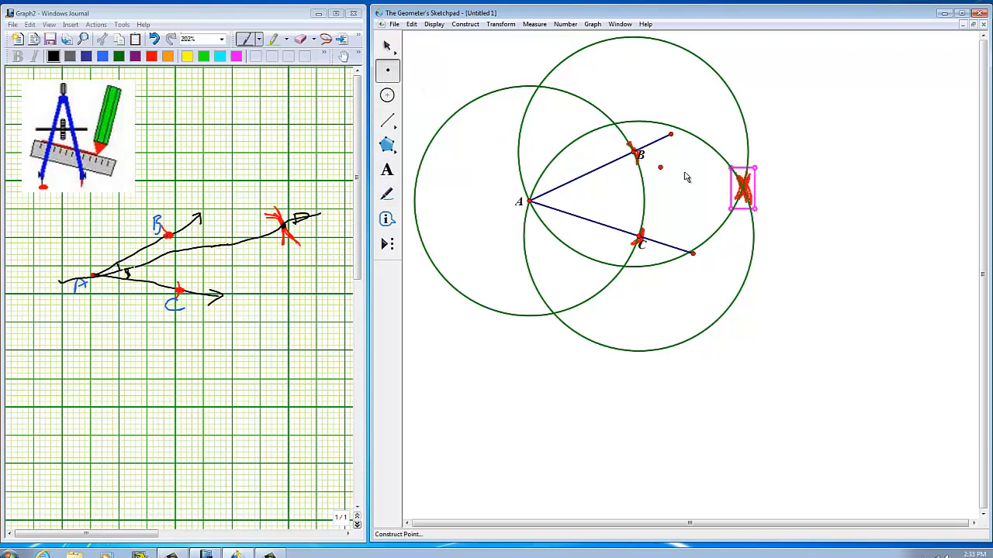
click(743, 189)
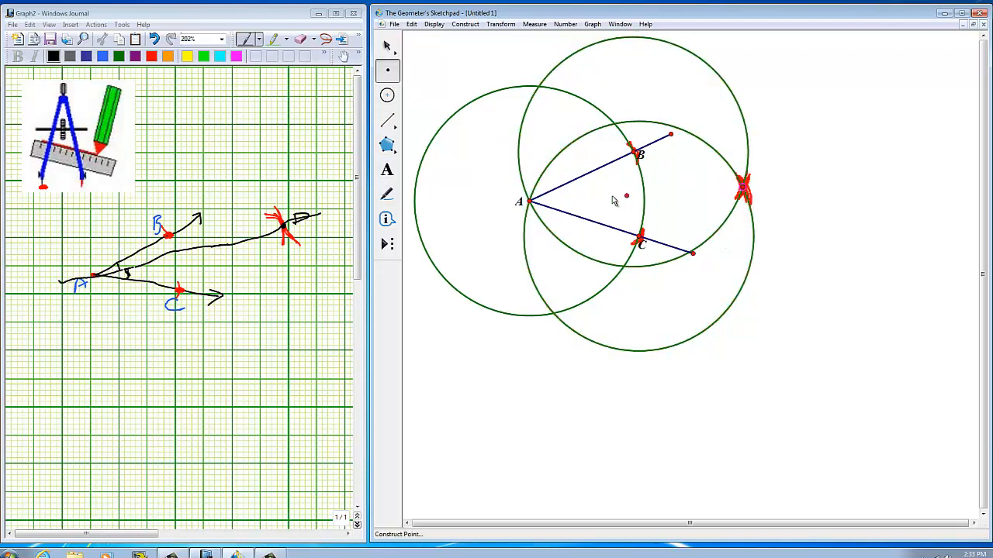
click(387, 169)
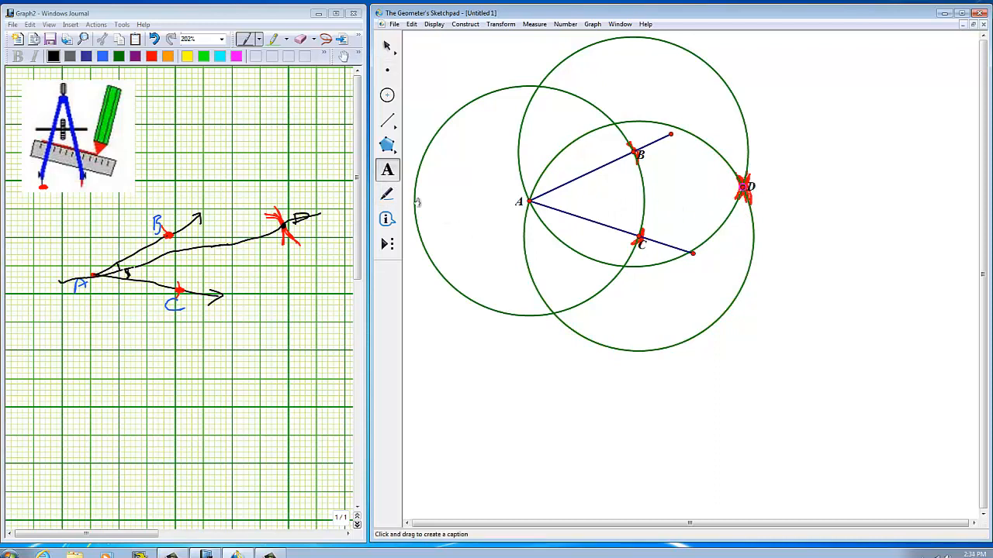
Step: Draw segment AD as the bisector of the angle
click(387, 122)
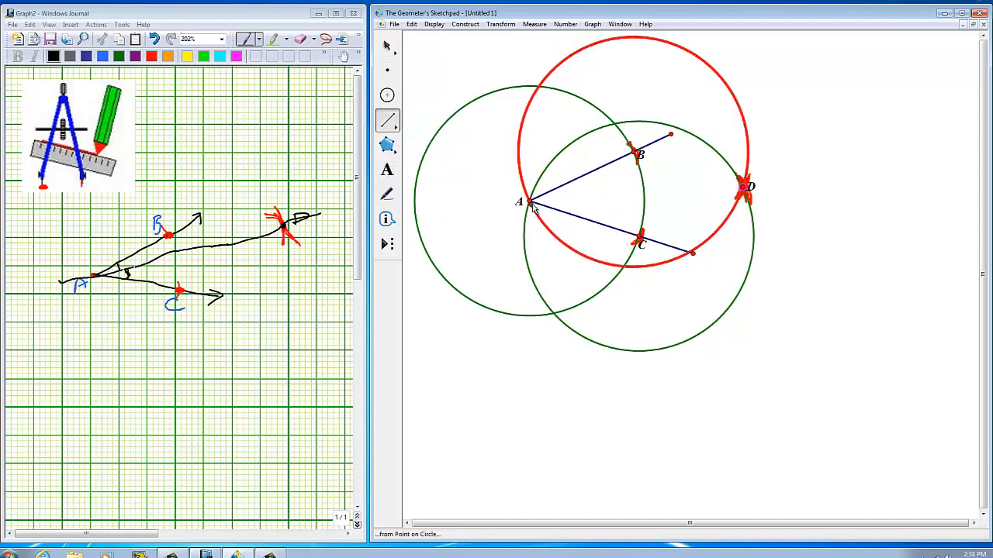
drag(530, 202, 746, 194)
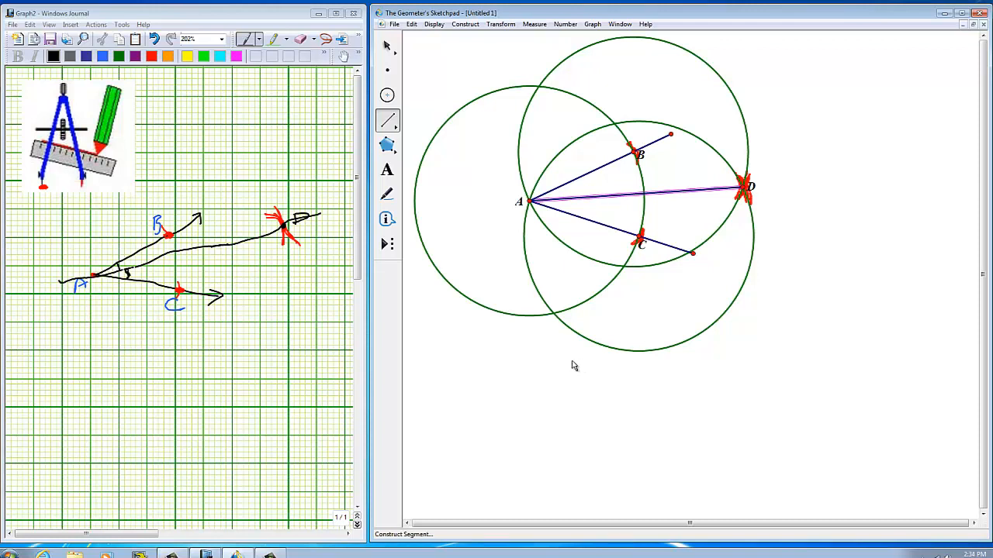
click(565, 325)
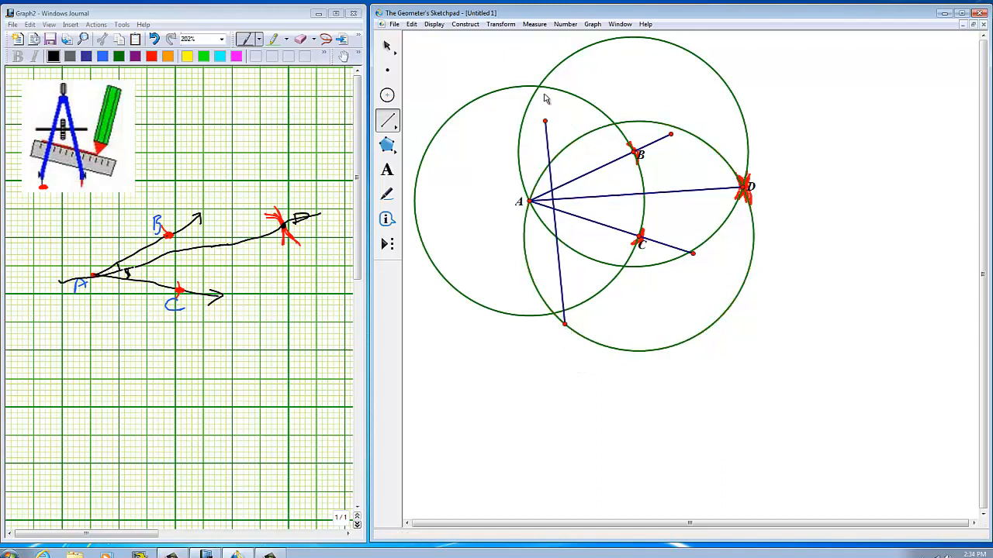
Step: Hide the three construction circles centred at A, B and C, leaving the angle, its bisector and the marker arcs
click(389, 47)
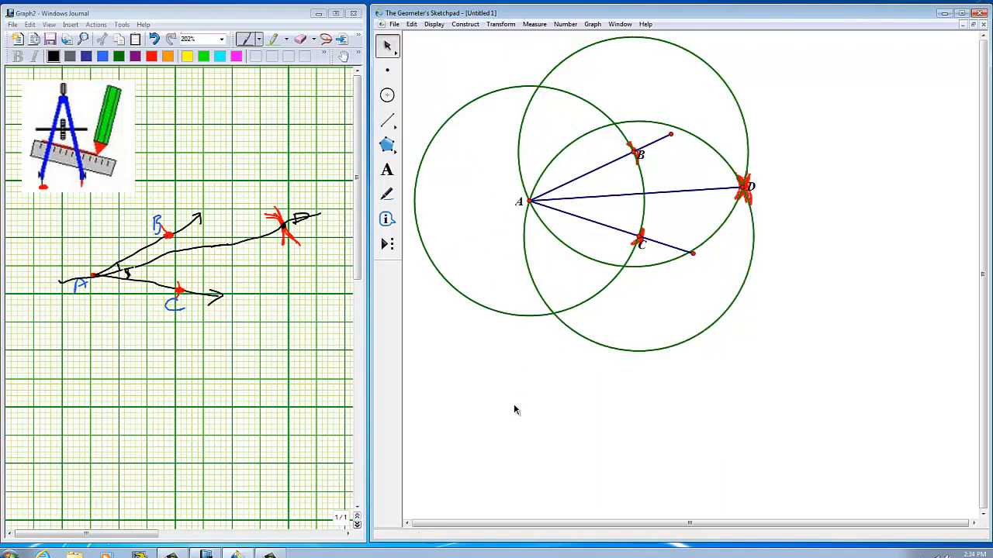
click(585, 98)
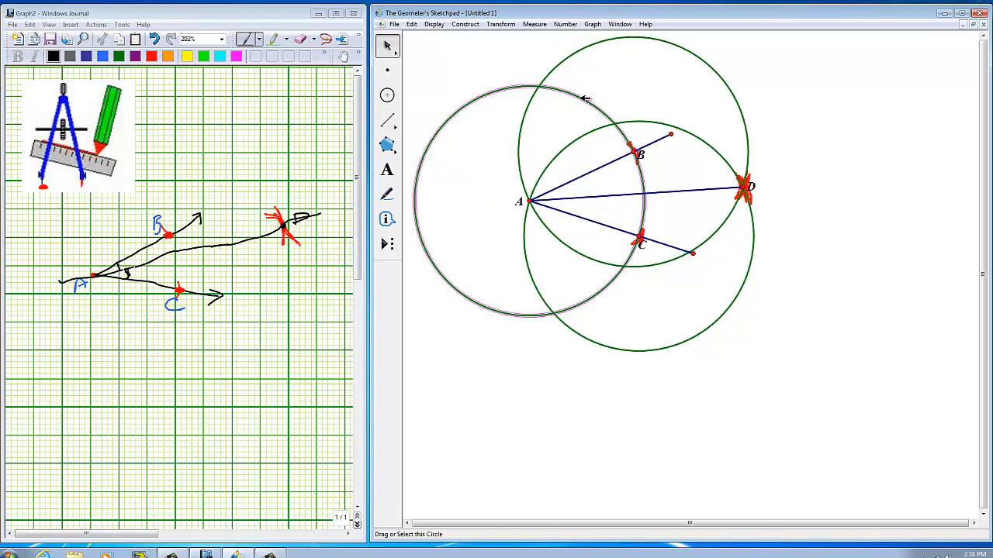
click(551, 73)
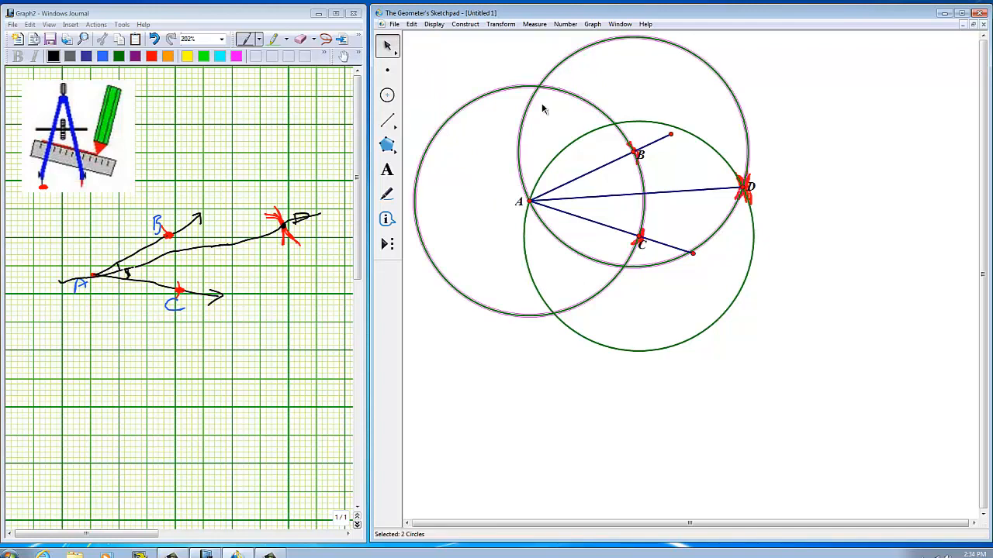
click(527, 242)
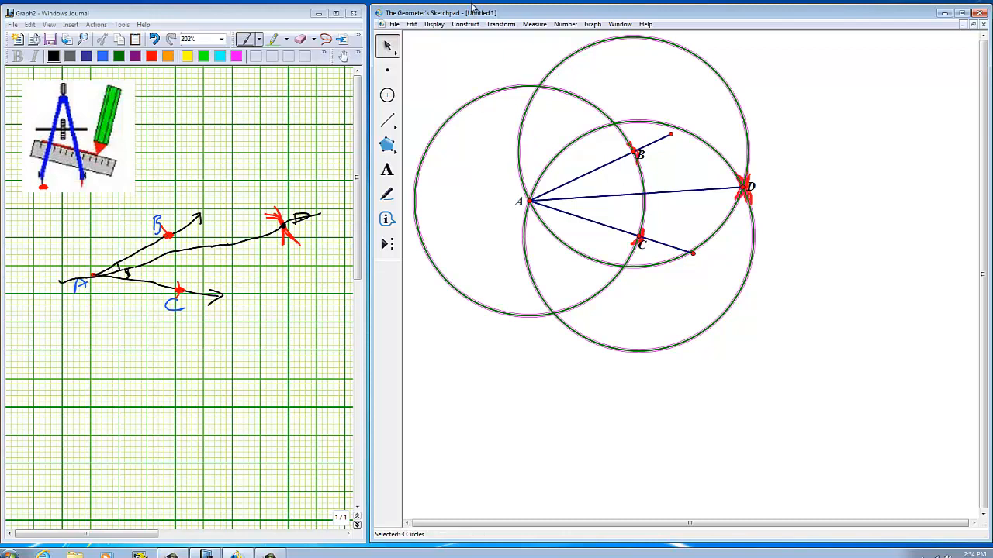
right_click(546, 87)
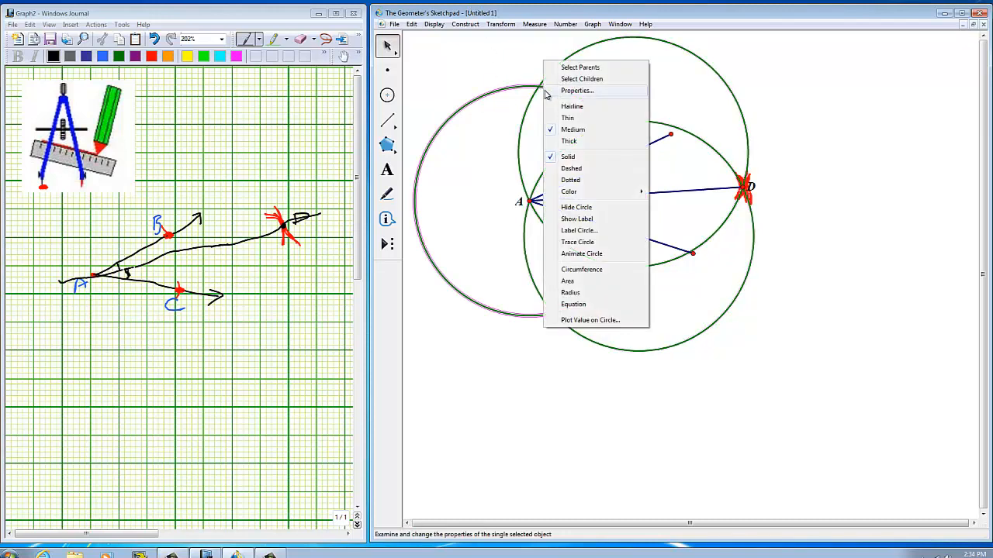
click(581, 208)
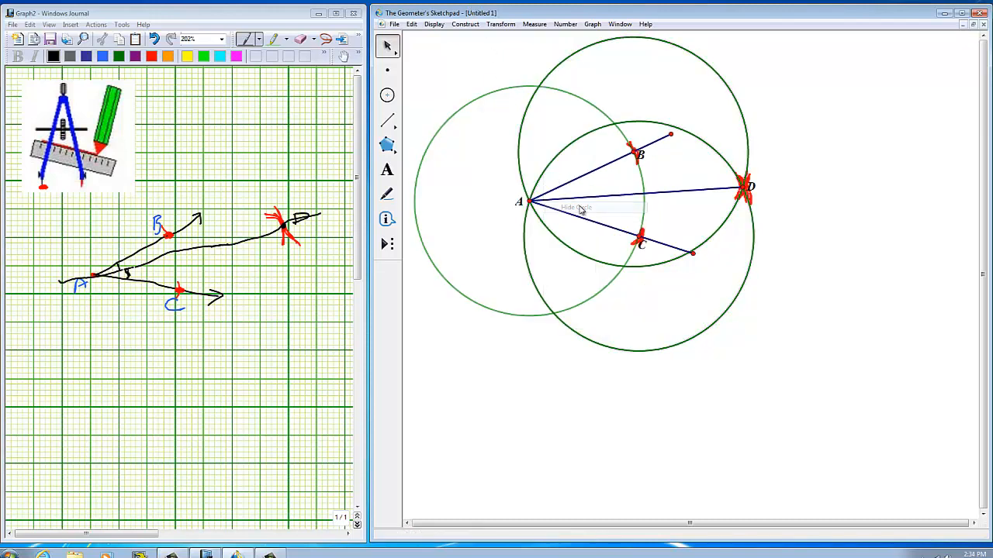
right_click(550, 78)
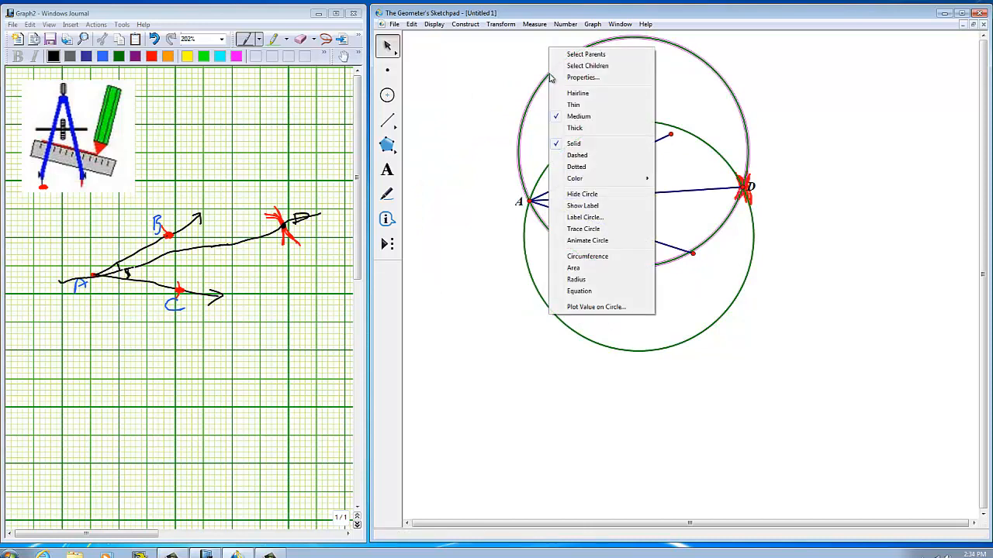
click(580, 195)
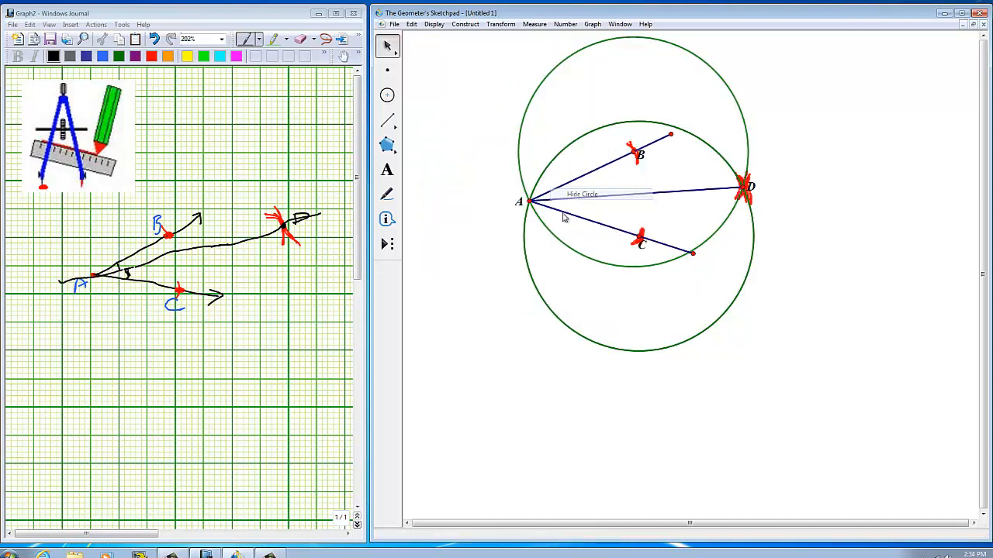
right_click(526, 232)
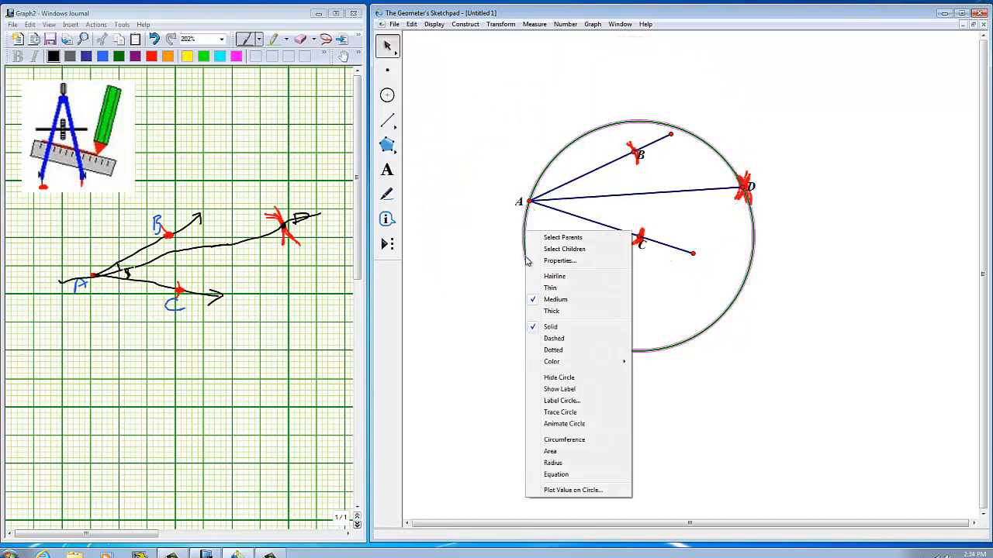
click(567, 378)
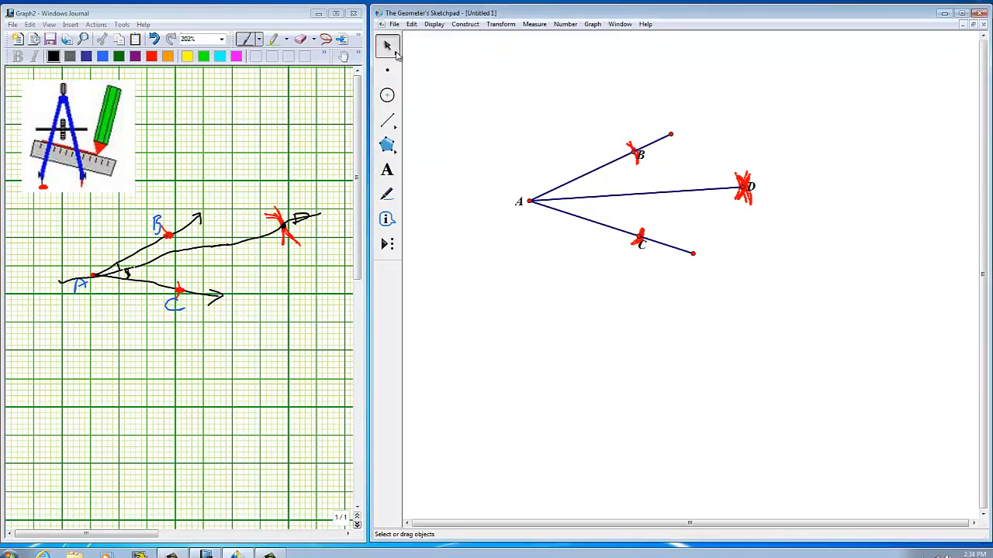
Step: Measure angle BAD between the upper side of the angle and the bisector, using A as the vertex
click(634, 152)
click(529, 201)
click(745, 186)
click(745, 186)
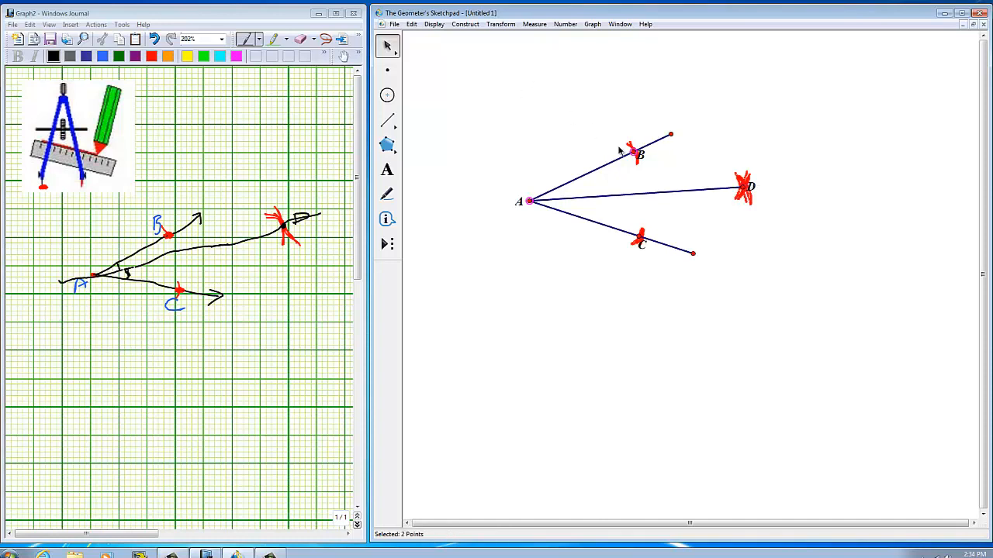
click(535, 24)
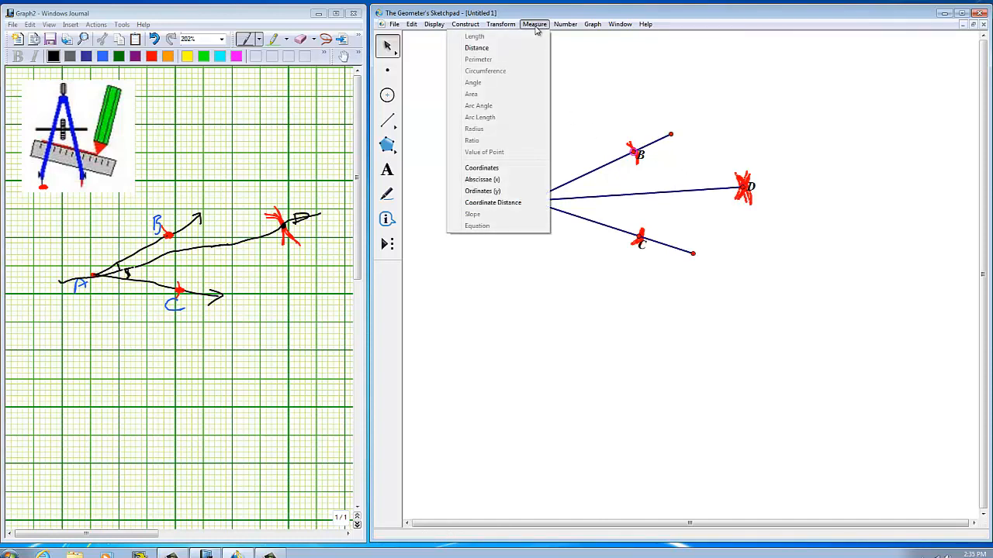
click(745, 188)
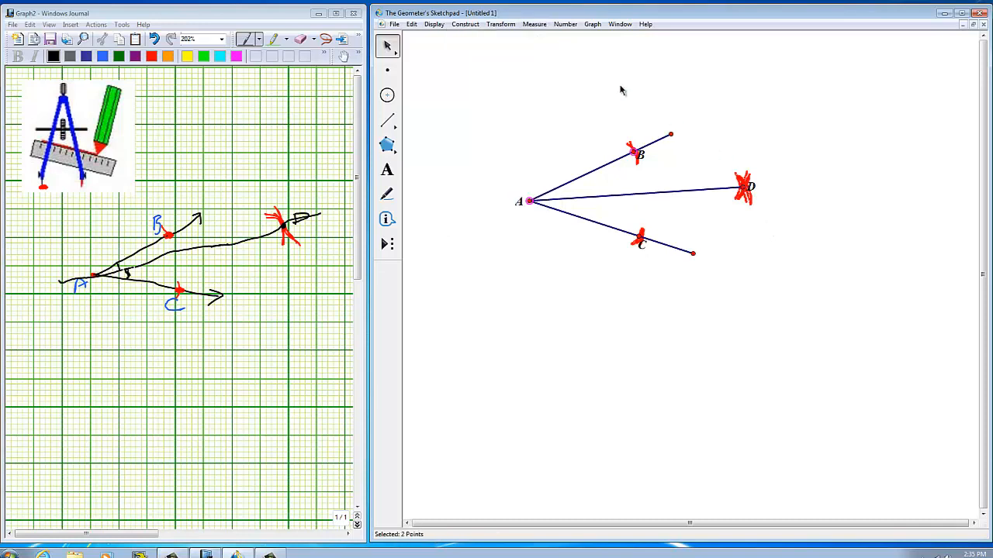
click(529, 27)
click(527, 30)
click(748, 187)
click(748, 187)
click(636, 152)
click(747, 187)
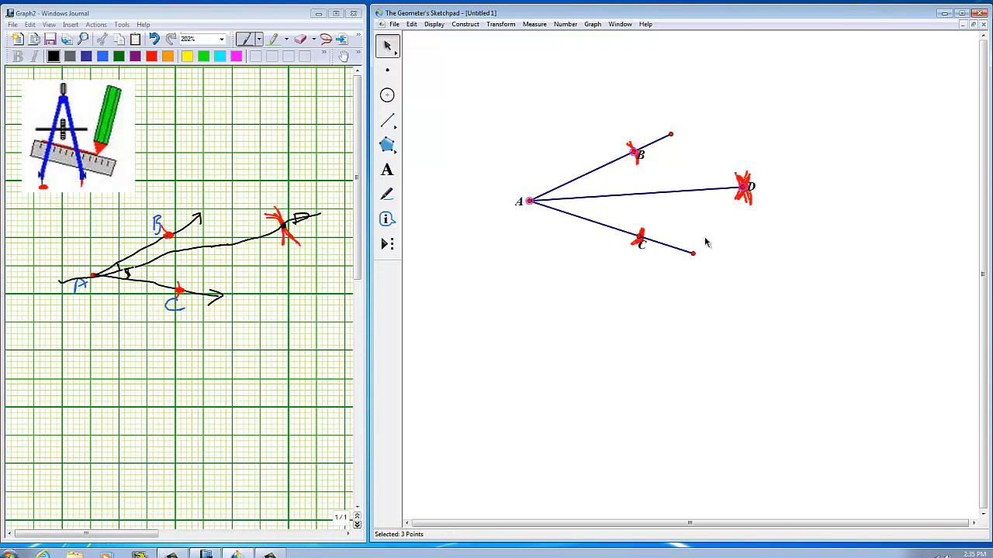
click(534, 24)
click(485, 84)
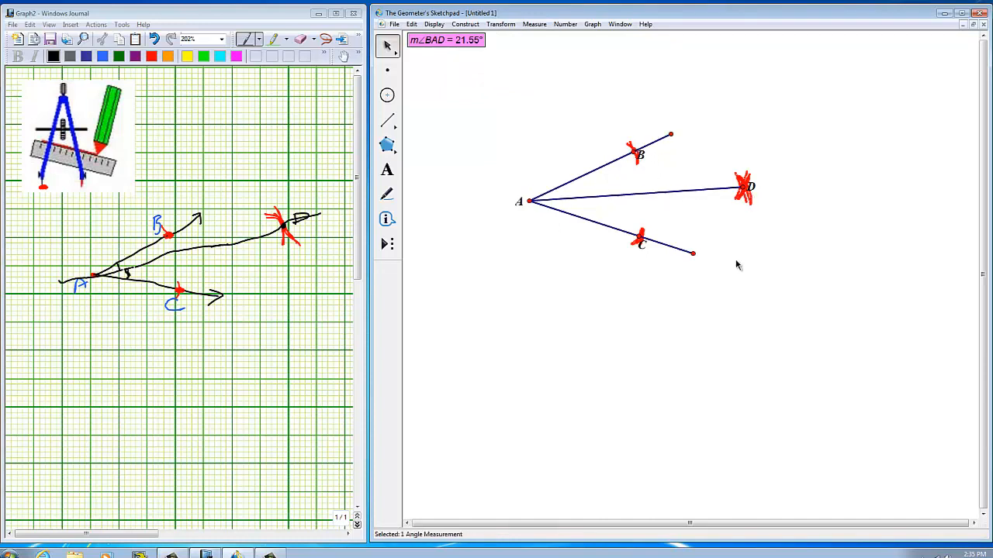
Step: Measure angle DAC between the bisector and the lower side of the angle, using A as the vertex
click(613, 301)
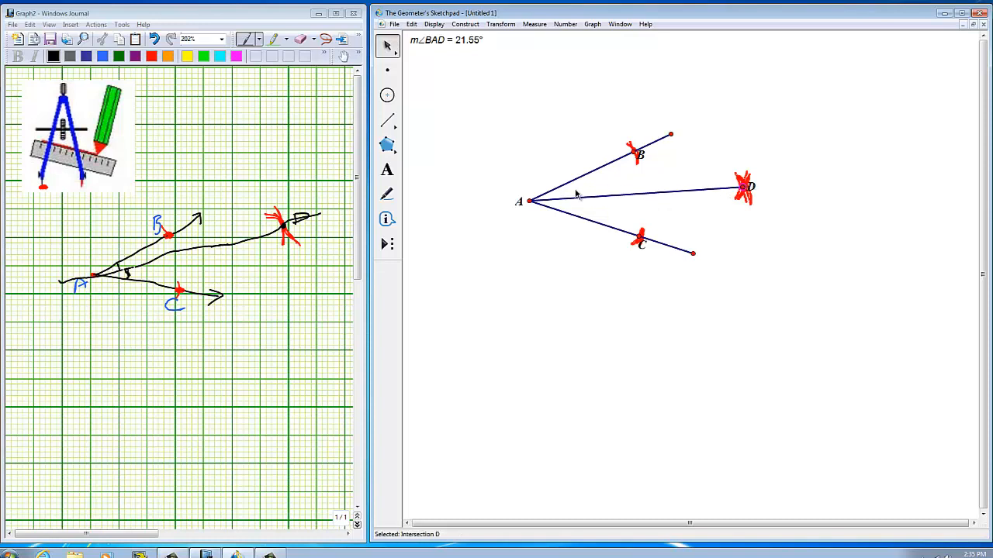
click(642, 237)
click(535, 25)
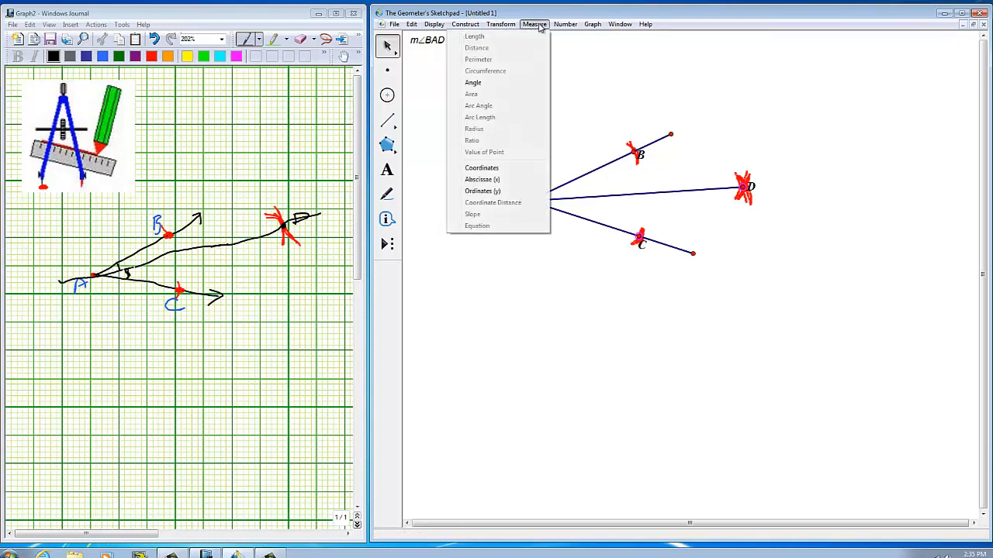
click(476, 83)
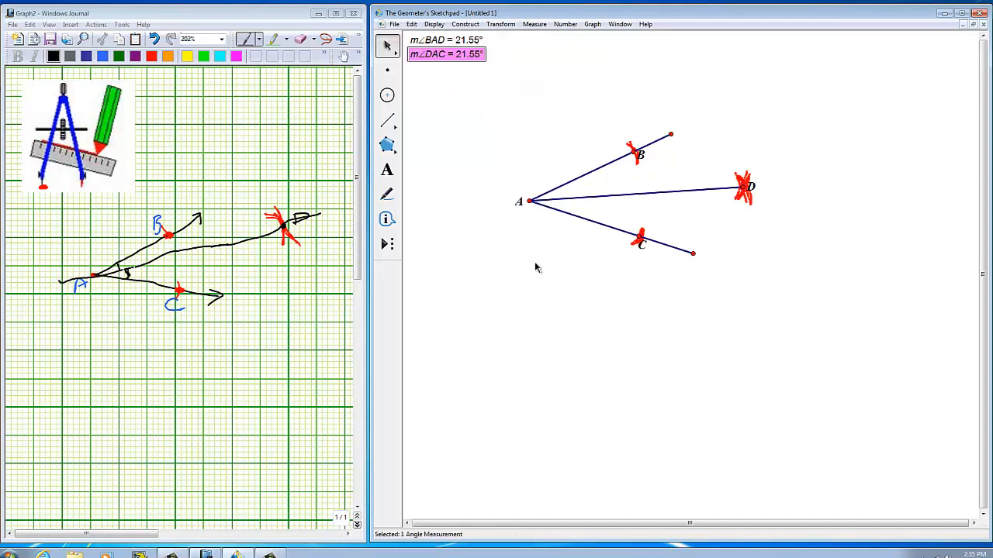
Step: Measure the whole angle BAC from points B, A and C, with A as the vertex
click(560, 263)
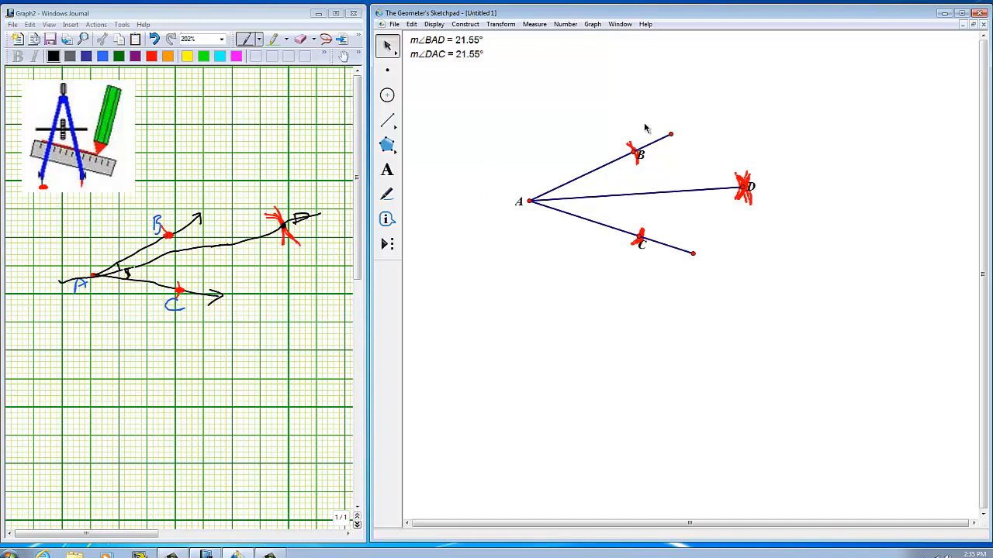
click(529, 201)
click(640, 238)
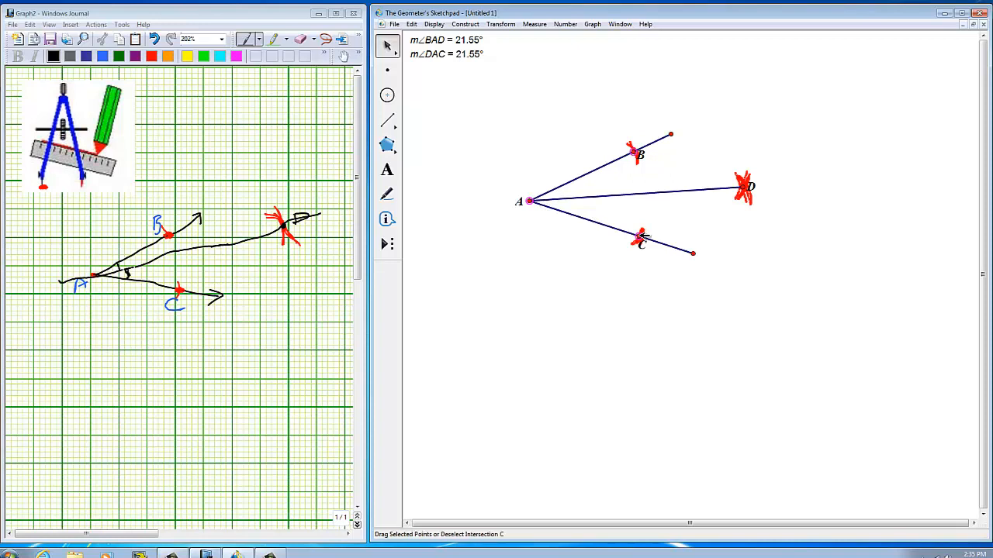
click(536, 24)
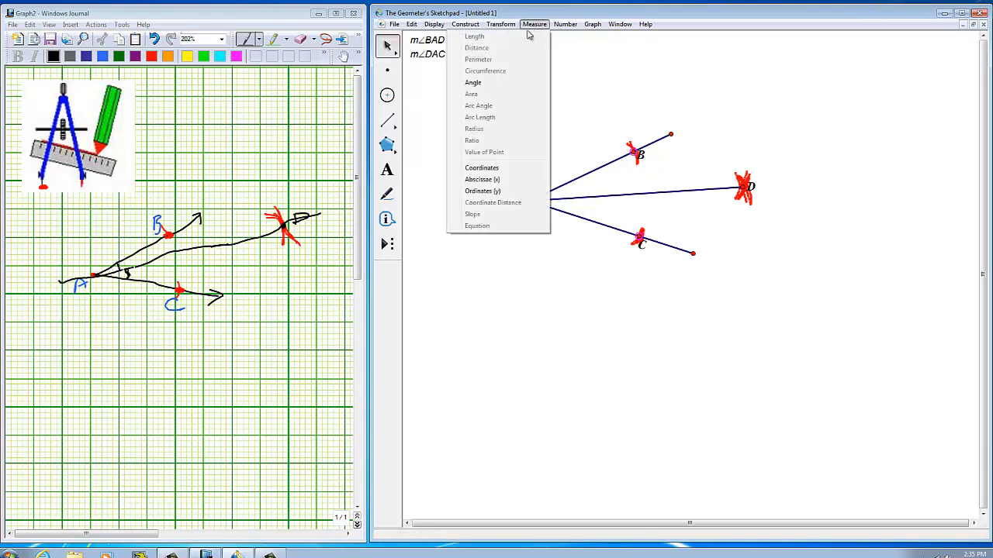
click(475, 83)
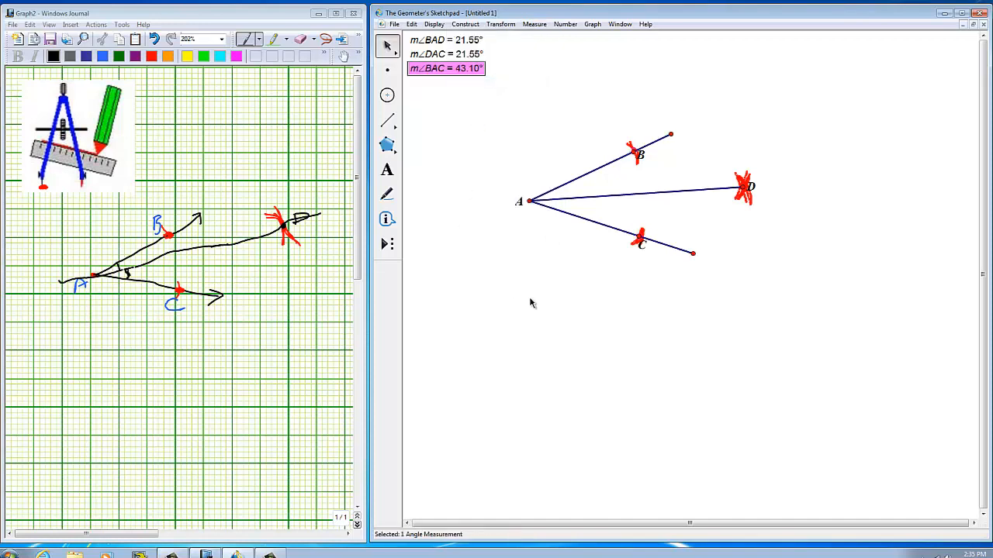